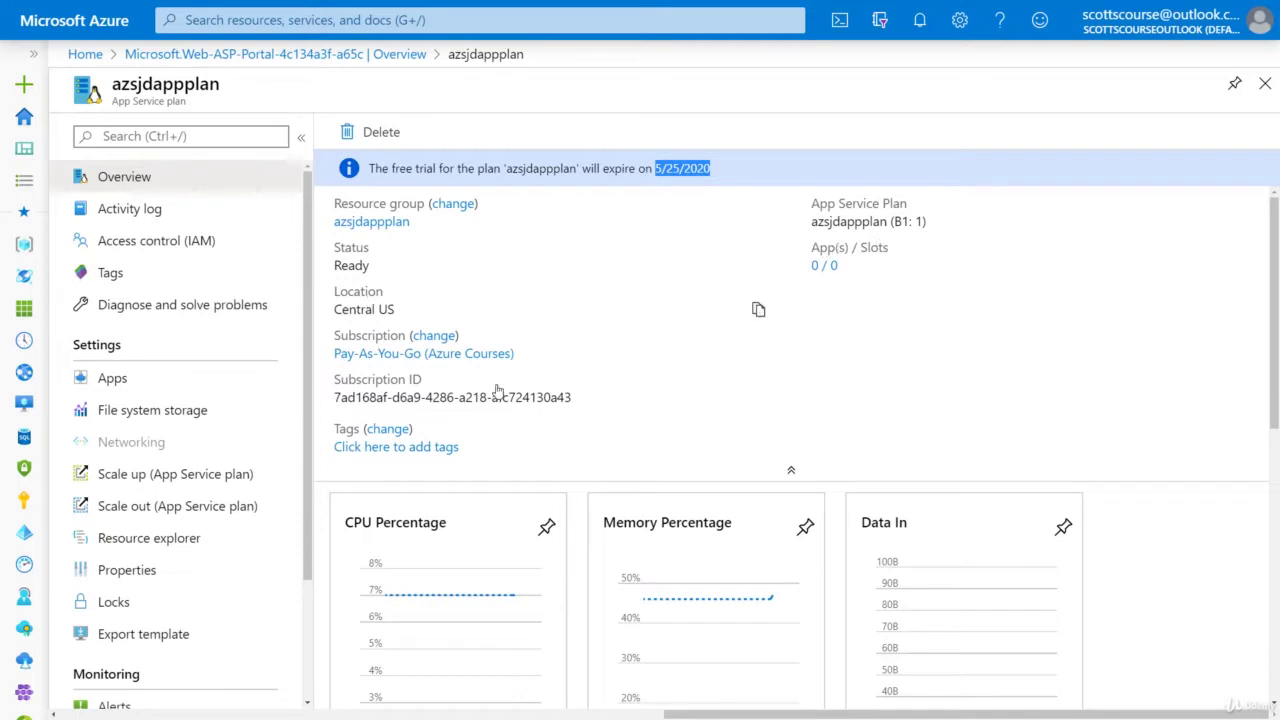
Check which apps are hosted in the azsjdappplan App Service plan
click(125, 378)
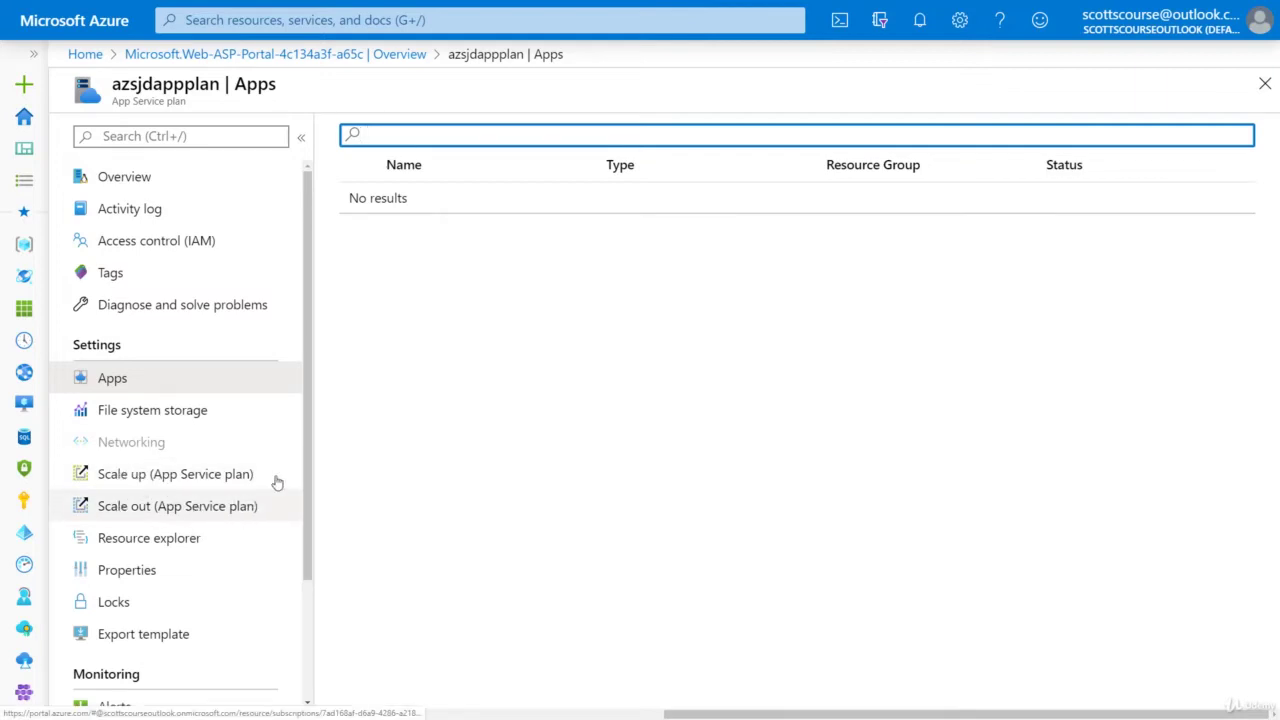
scroll(244, 316, down, 3)
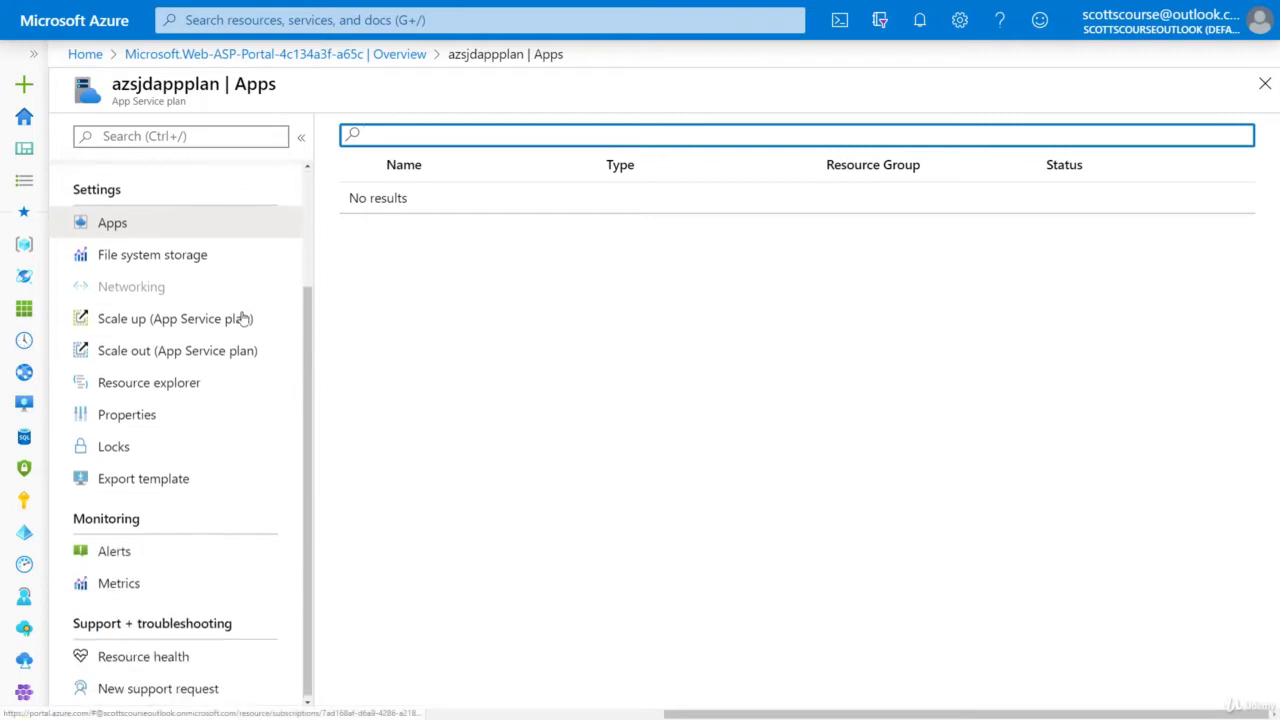
scroll(244, 318, up, 3)
Start creating a new Web App resource from the portal's home page
click(89, 56)
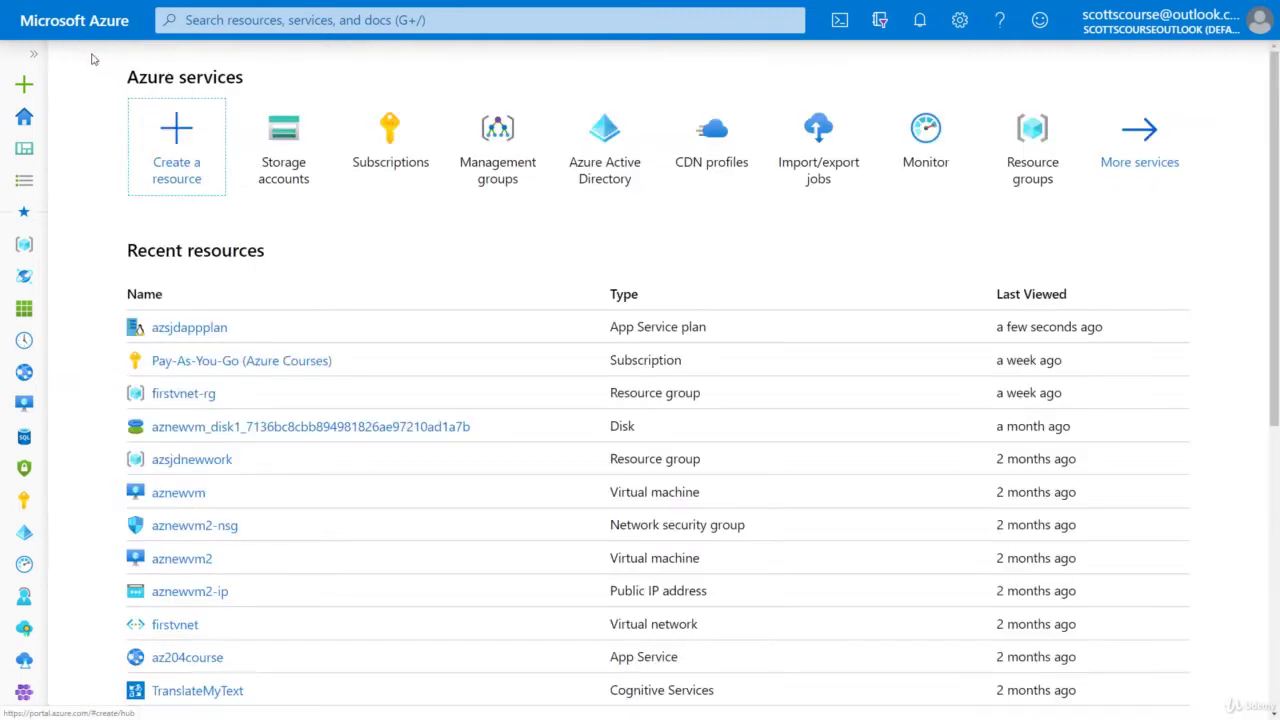
click(180, 152)
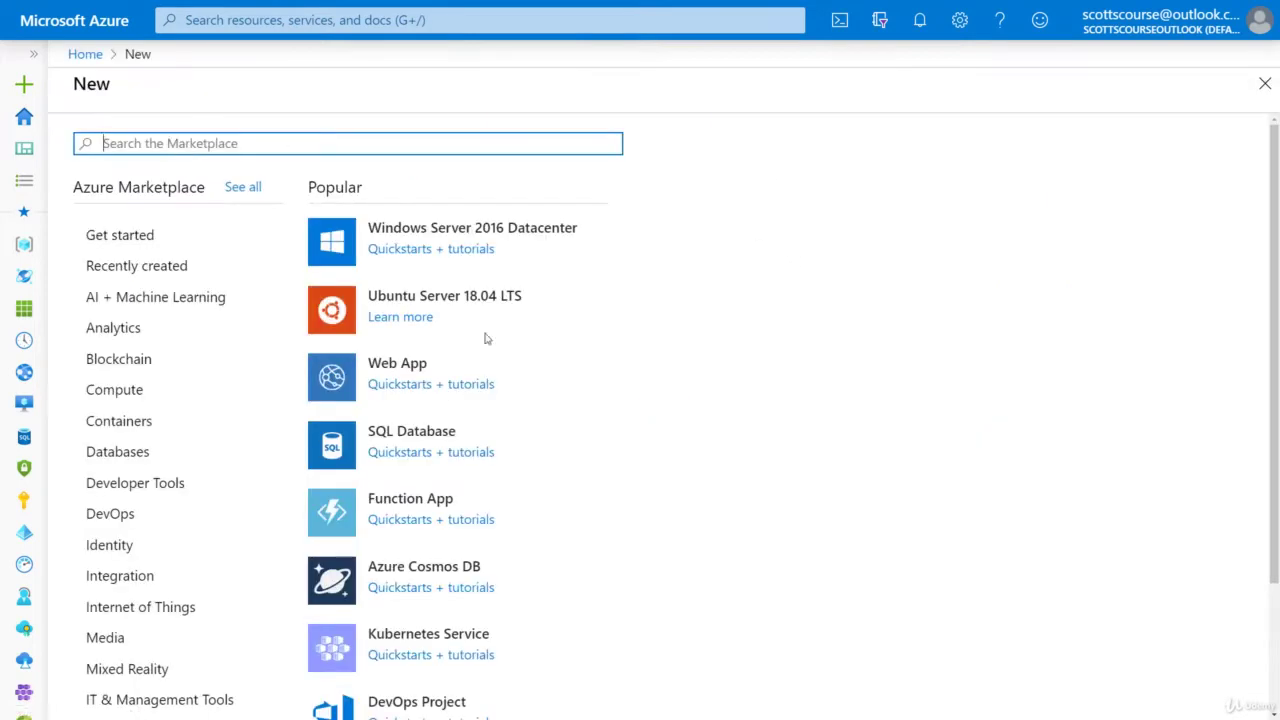
click(399, 370)
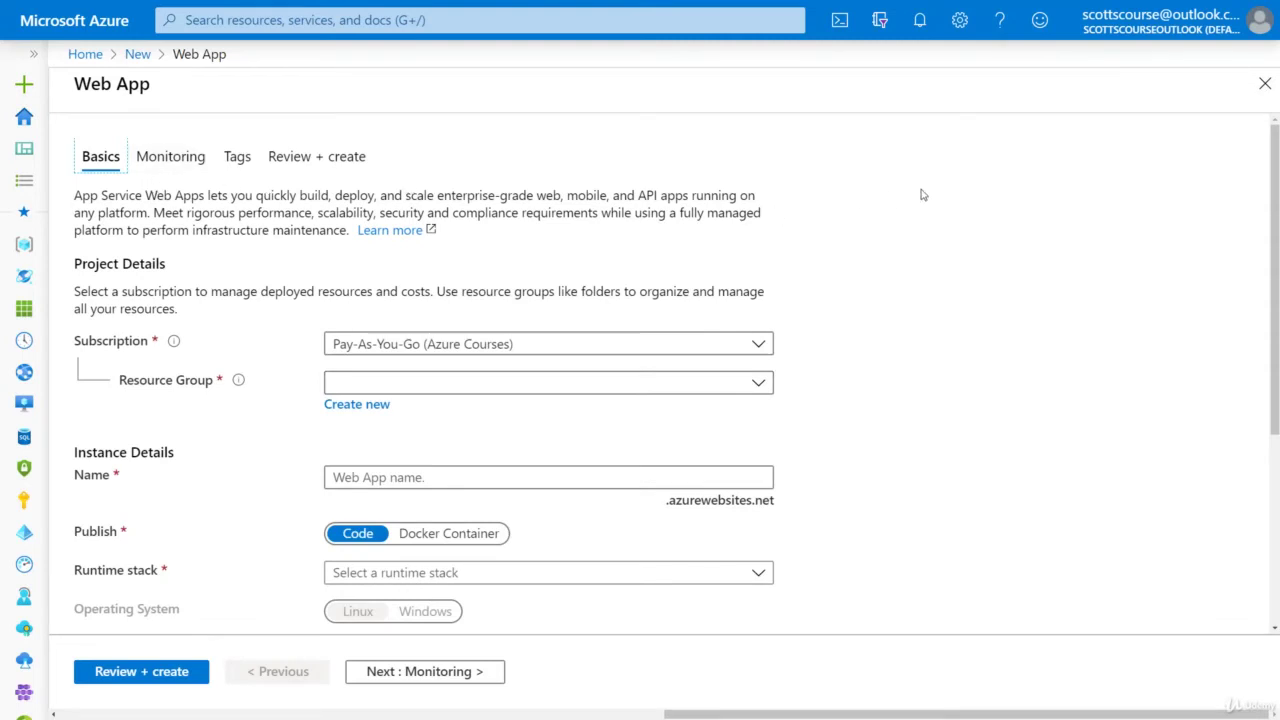
Assign the new web app to the existing azsjdappplan resource group
scroll(826, 236, down, 2)
click(760, 250)
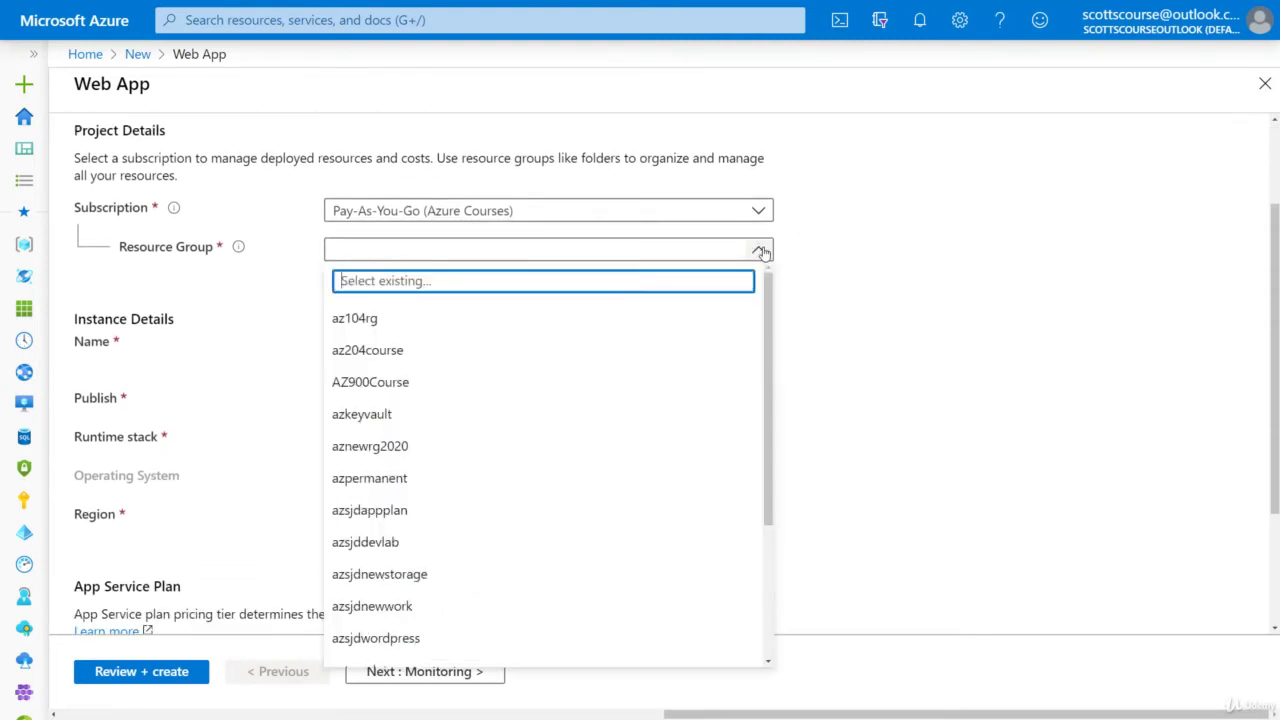
text(app)
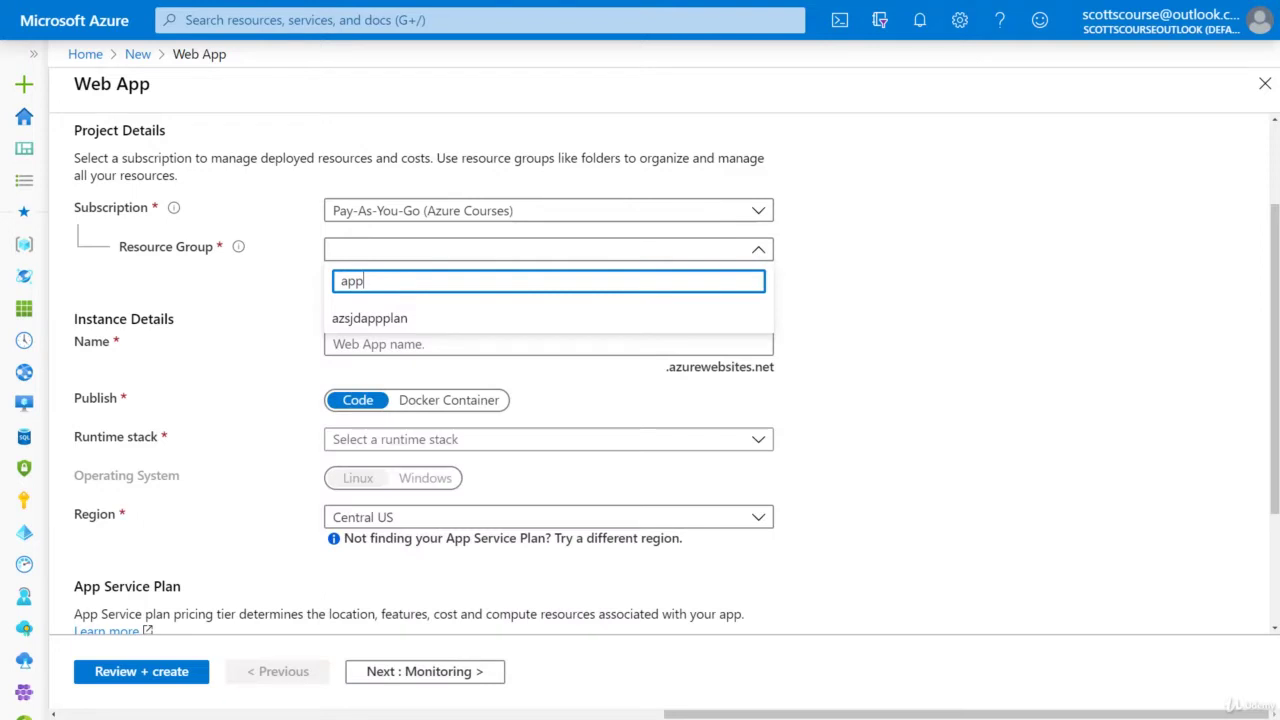
click(365, 320)
Try webapp as the name of the web app under the azurewebsites.net domain
click(377, 345)
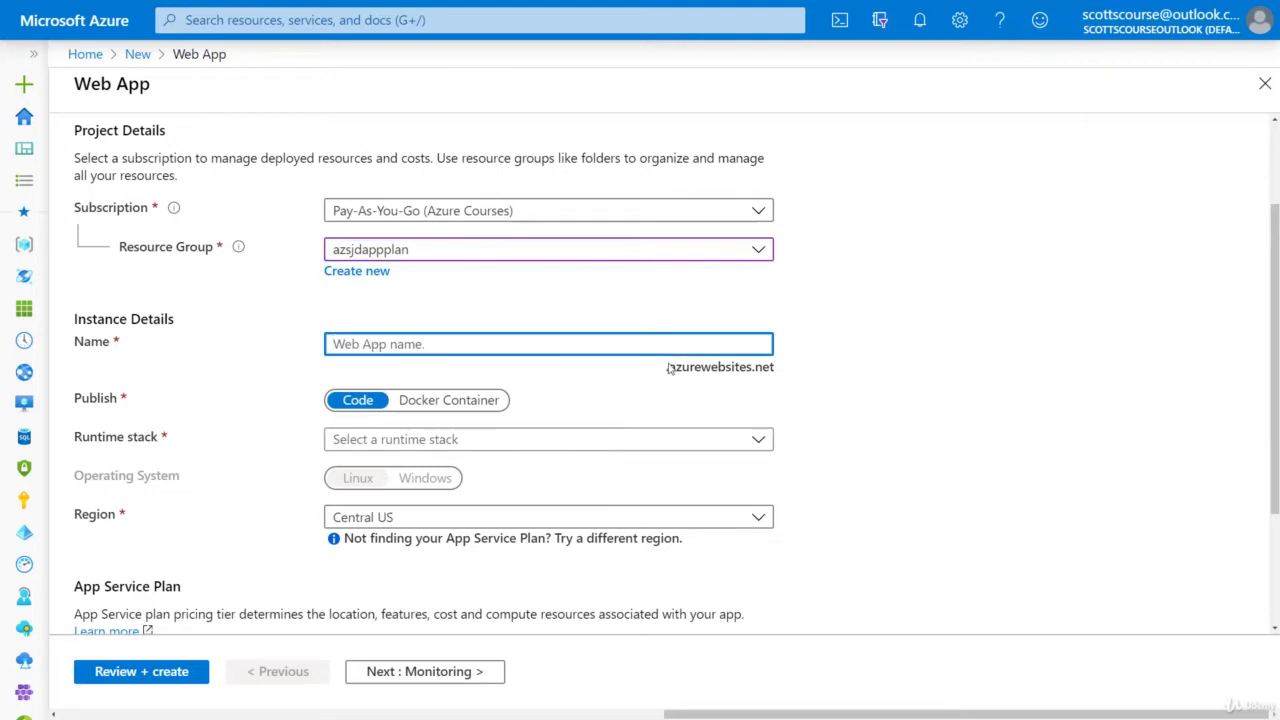
drag(667, 367, 774, 369)
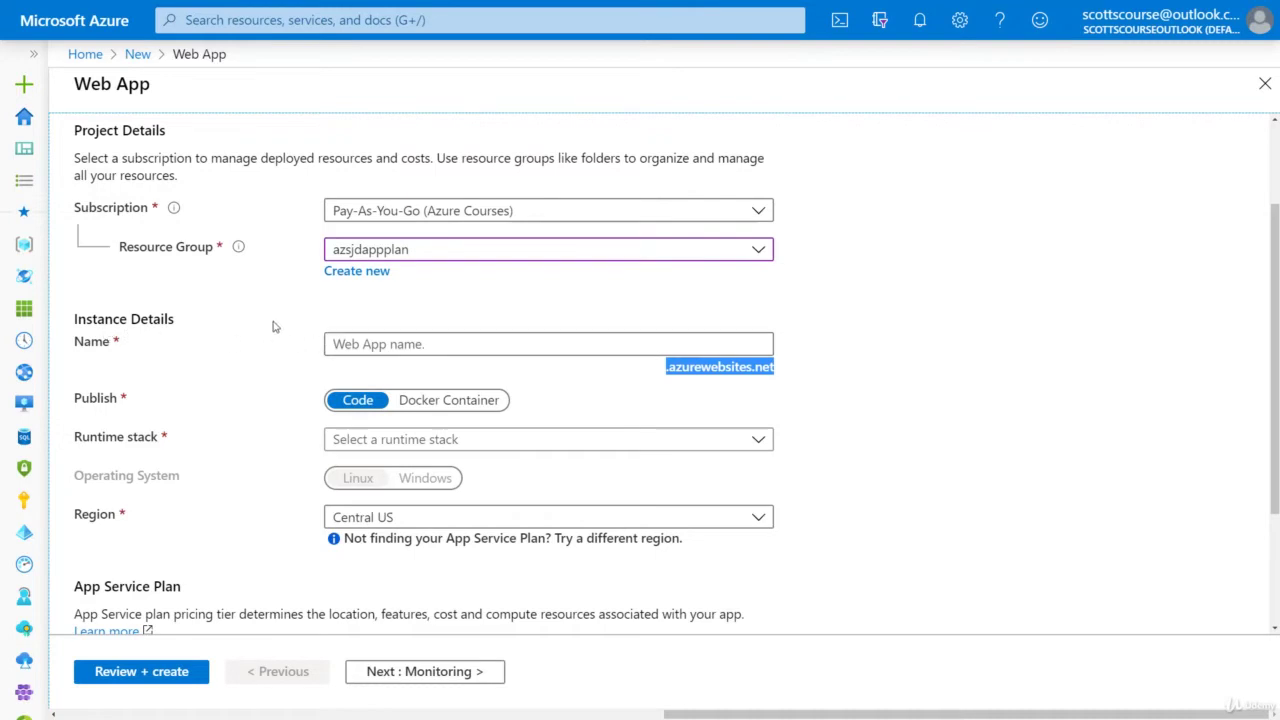
scroll(266, 328, down, 1)
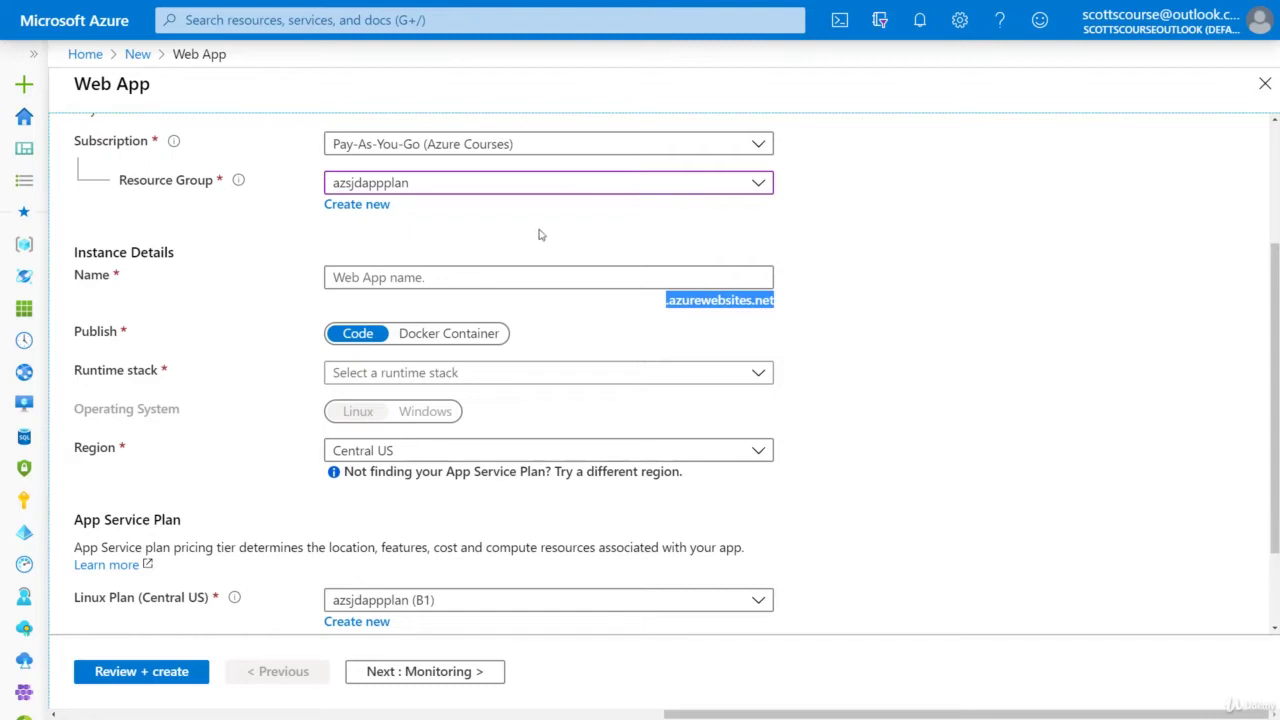
click(575, 282)
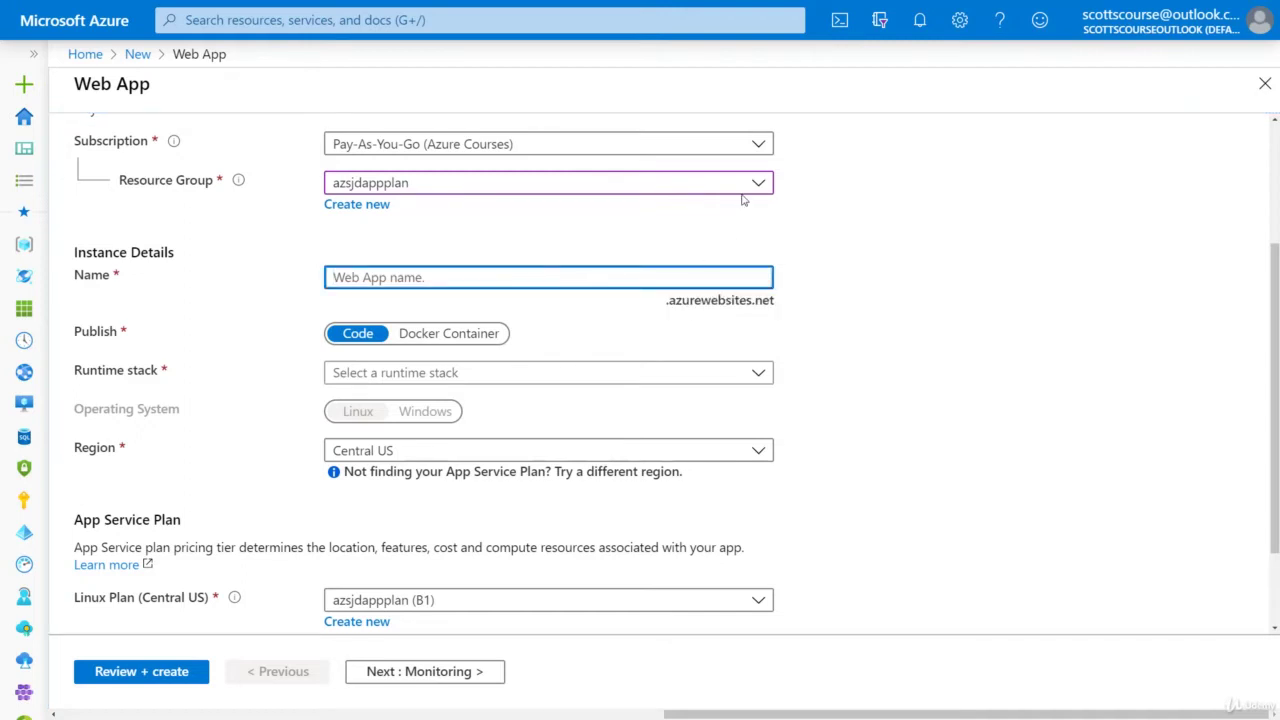
text(webapp)
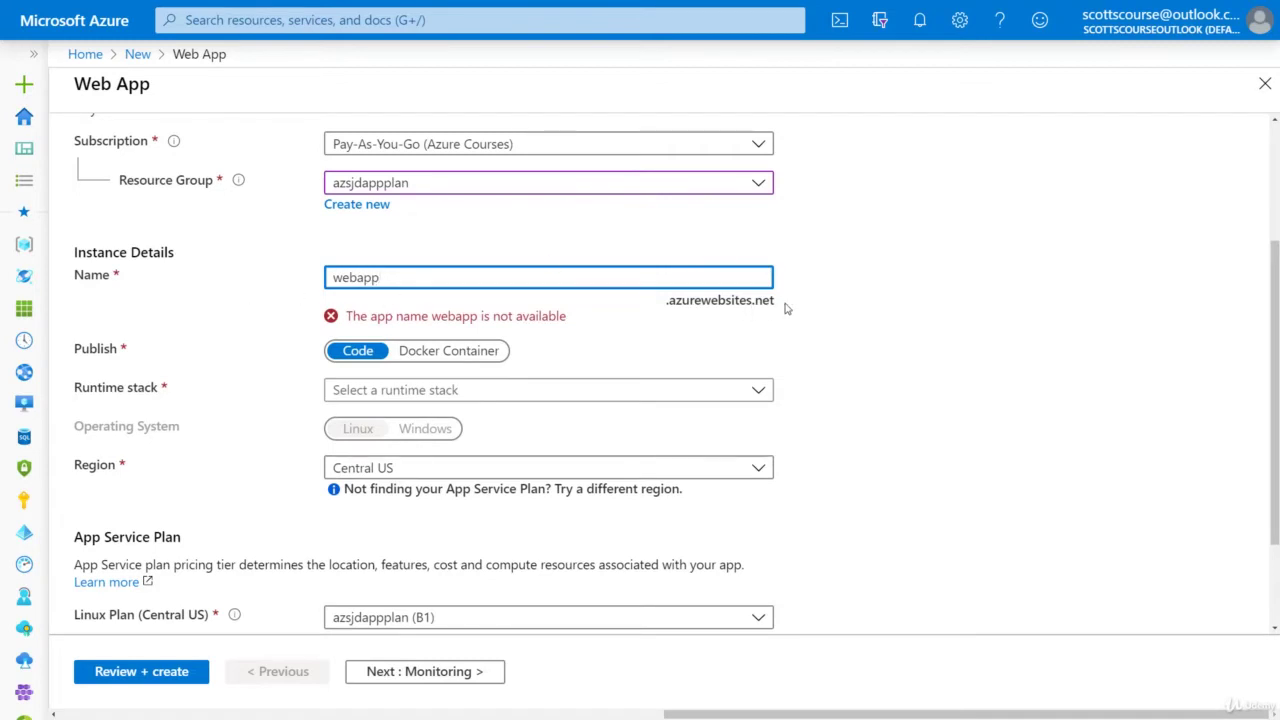
Replace the web app's name with azsjd
double_click(403, 277)
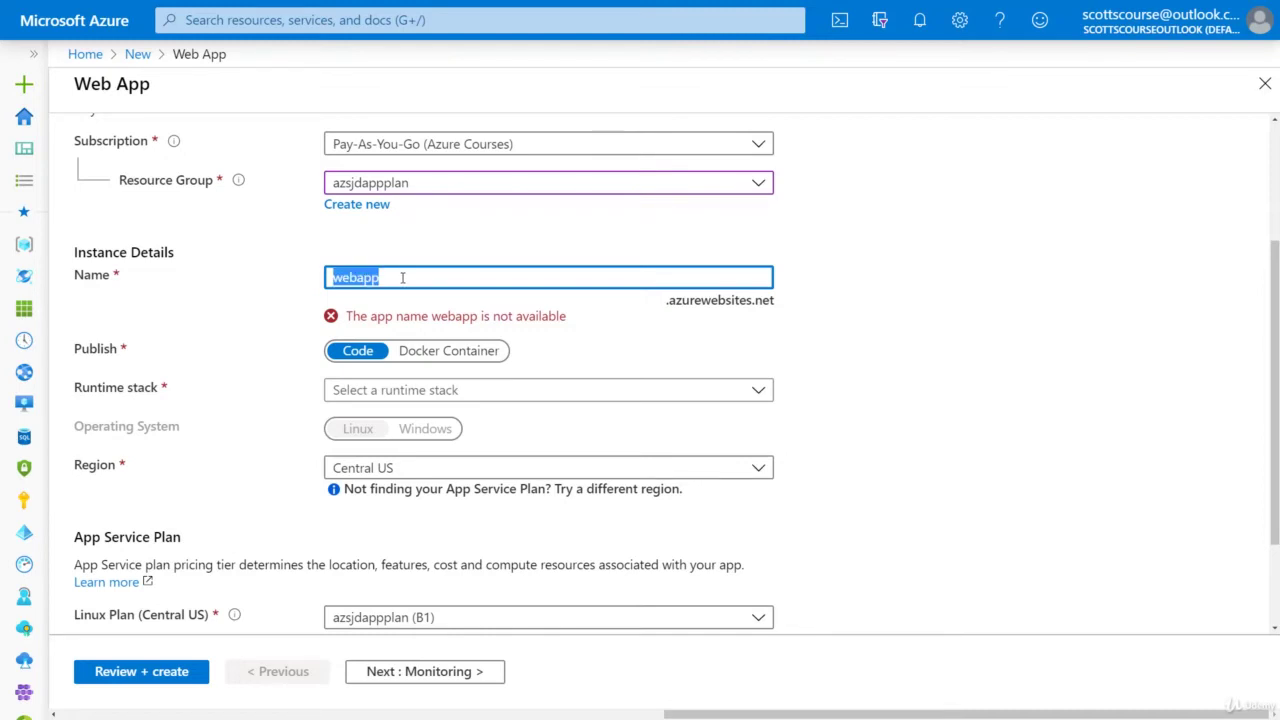
text(azsjd)
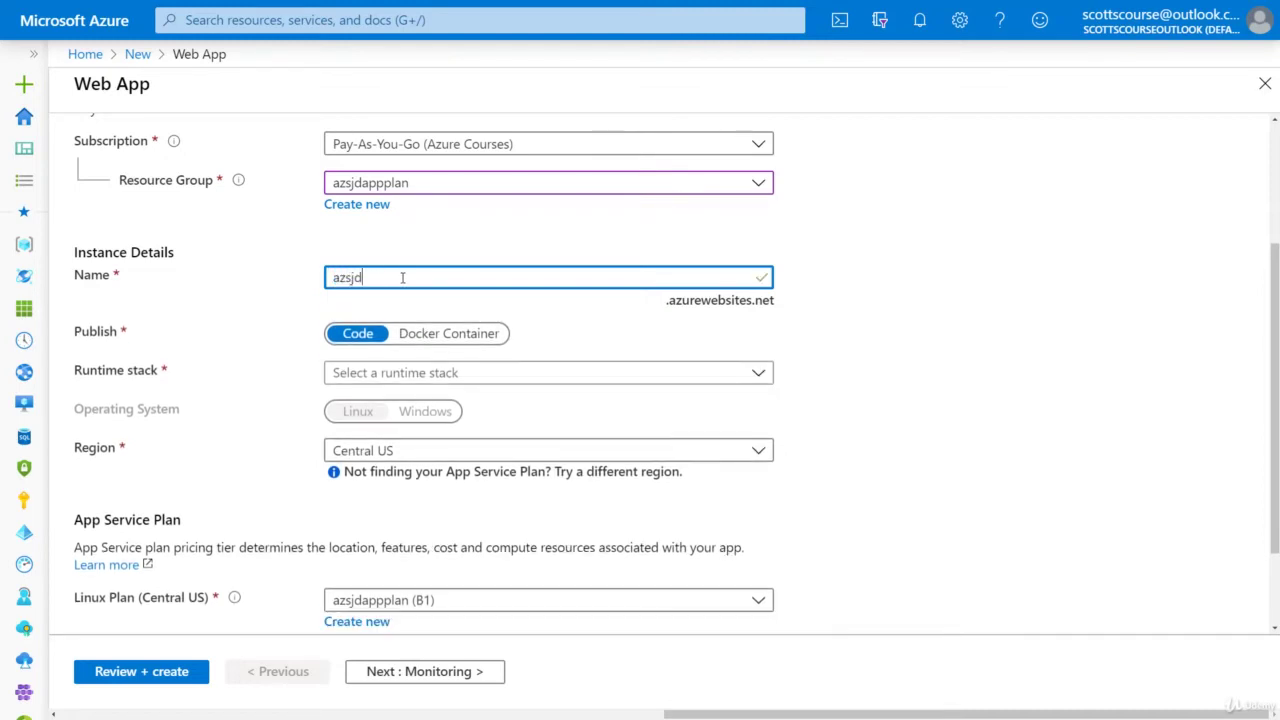
click(806, 294)
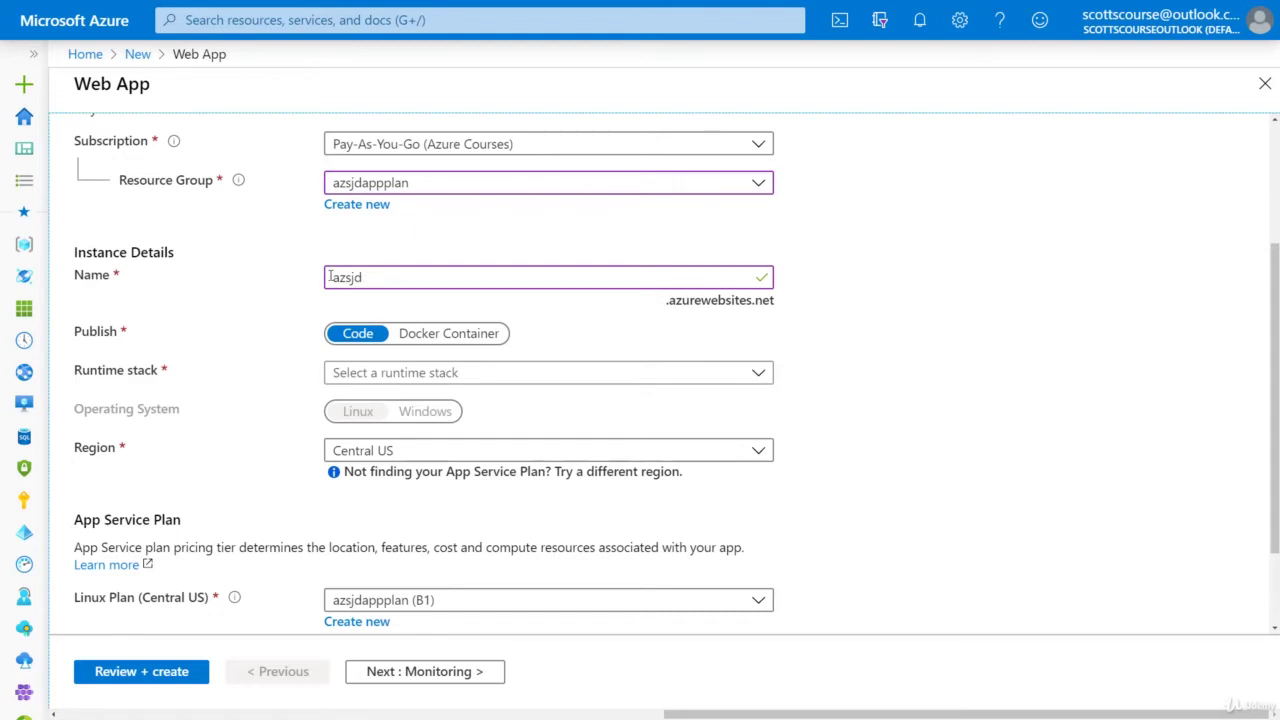
Try ASP.NET V4.7 as the runtime stack and check which Windows App Service plans are available
scroll(330, 277, down, 1)
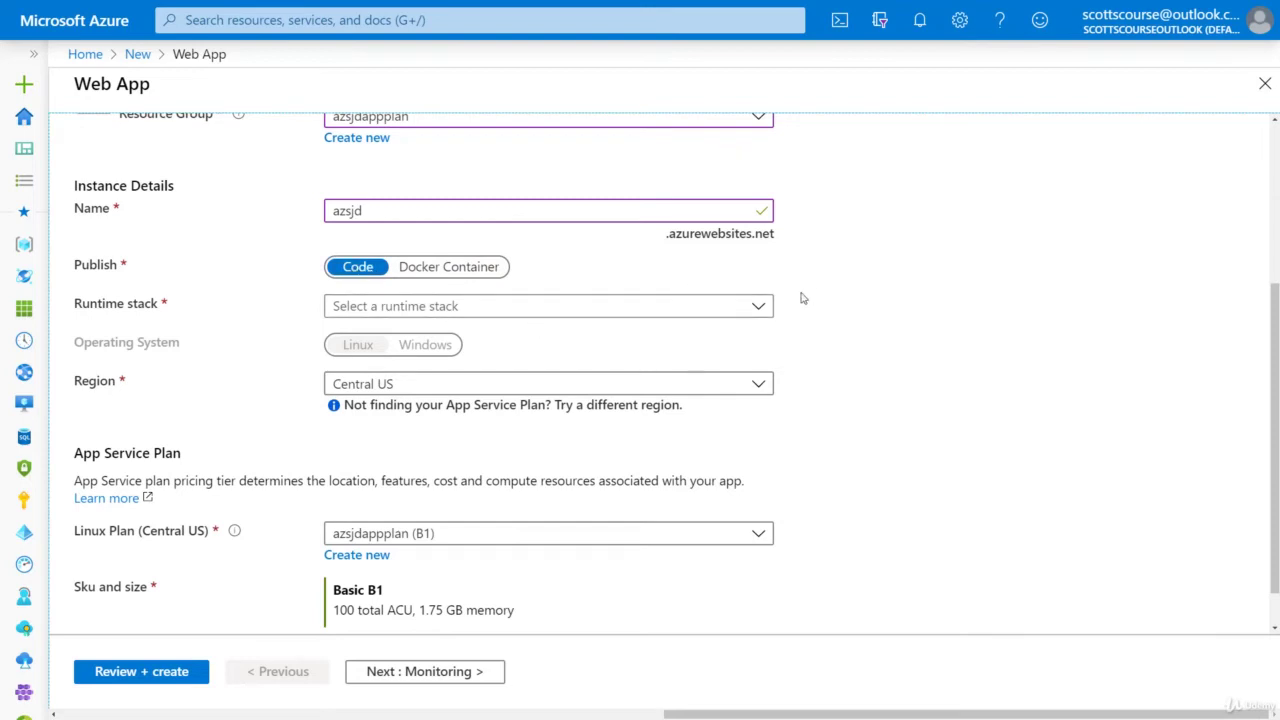
scroll(812, 296, down, 2)
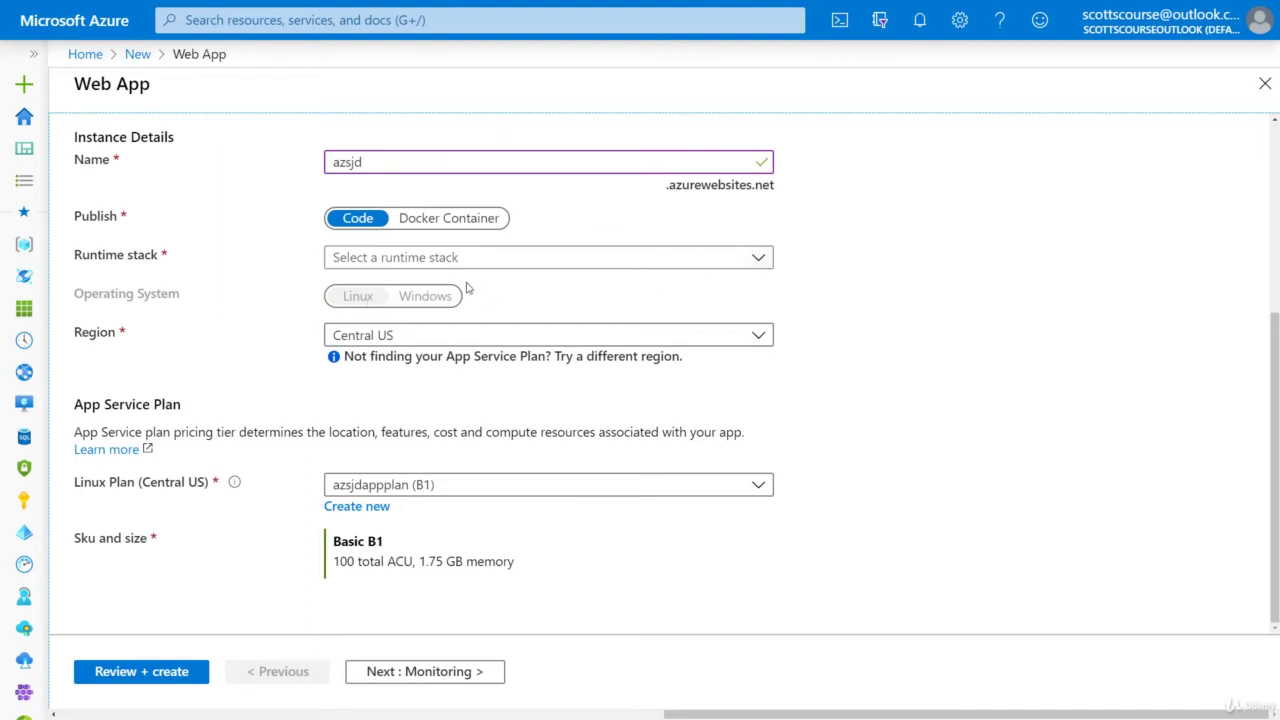
click(760, 259)
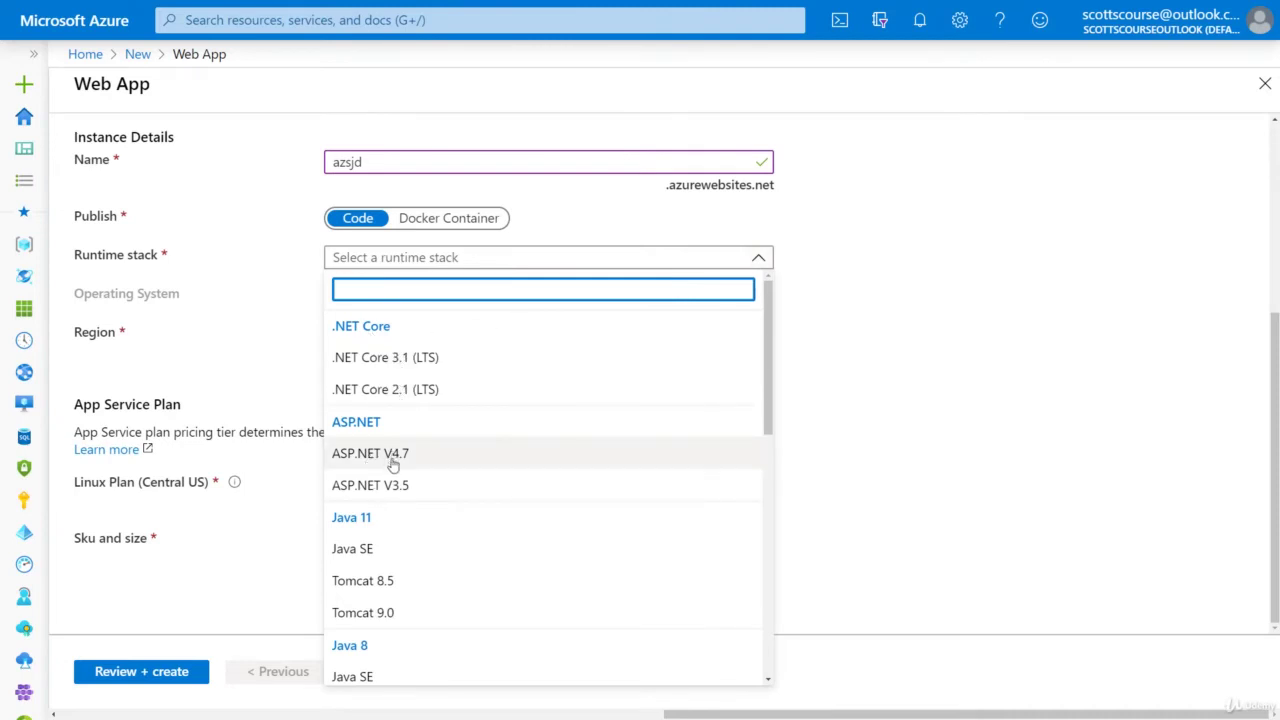
scroll(386, 380, down, 2)
scroll(380, 377, down, 1)
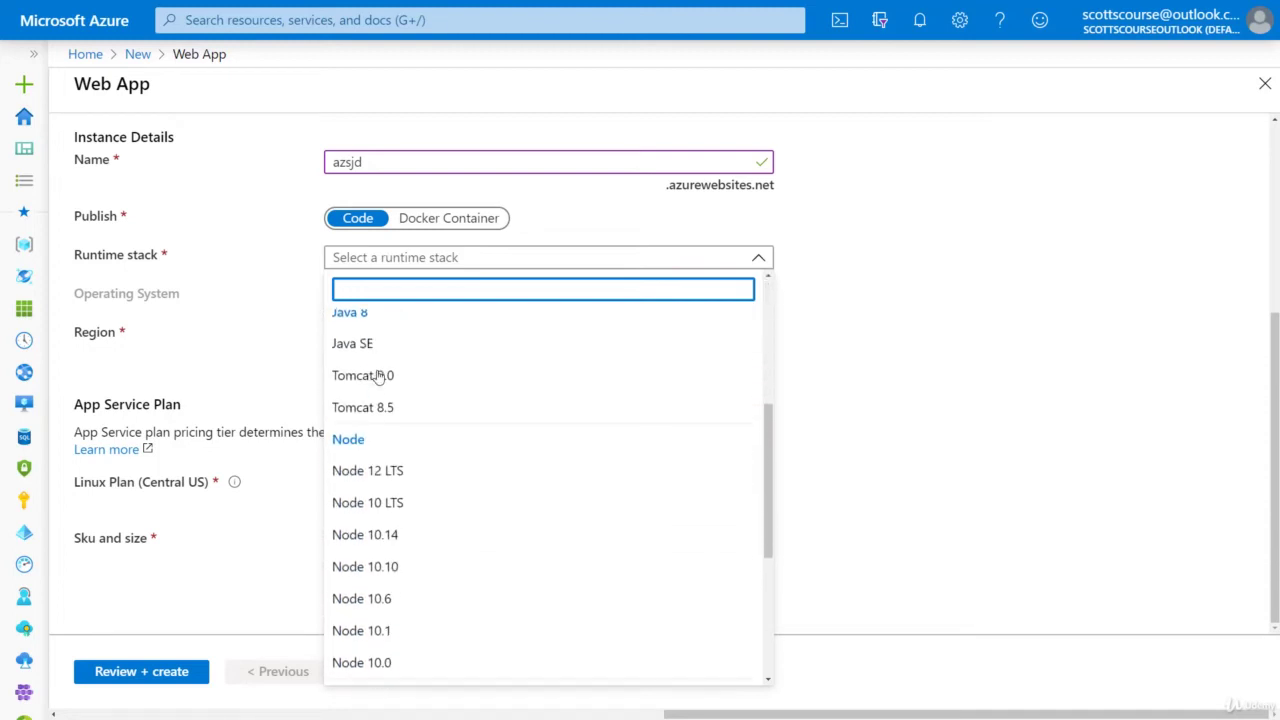
scroll(380, 376, down, 3)
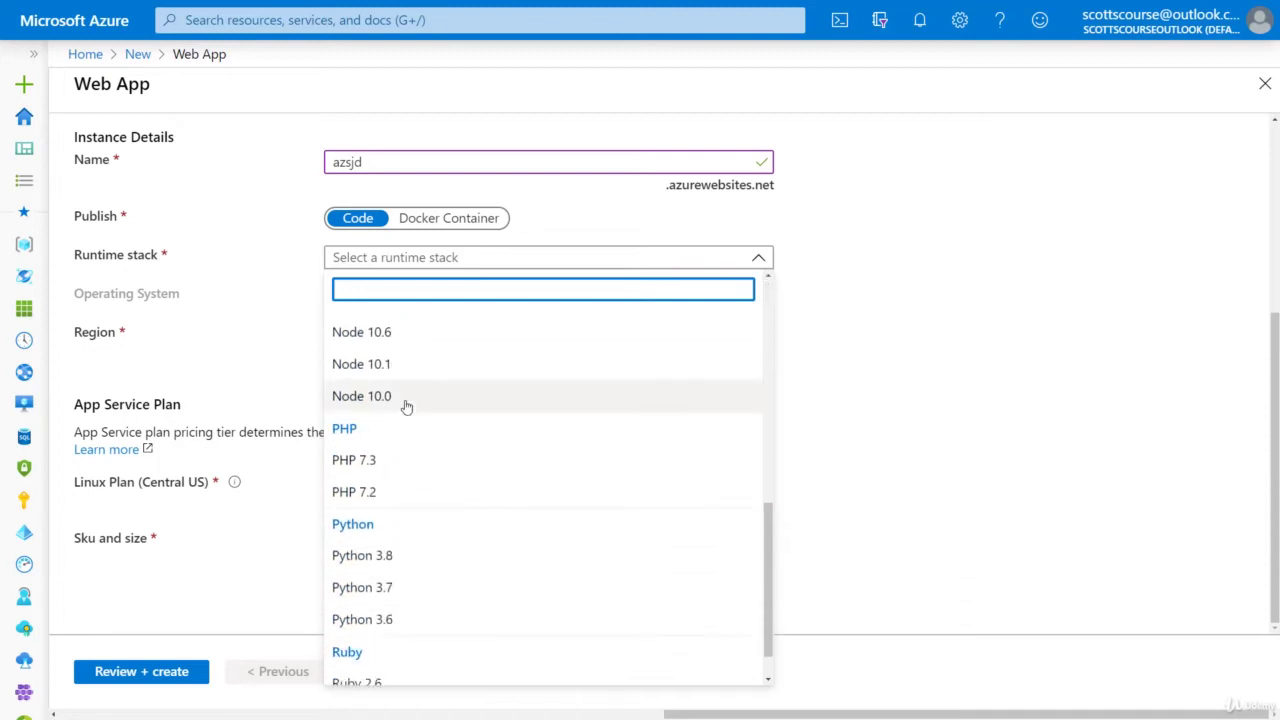
scroll(391, 517, down, 2)
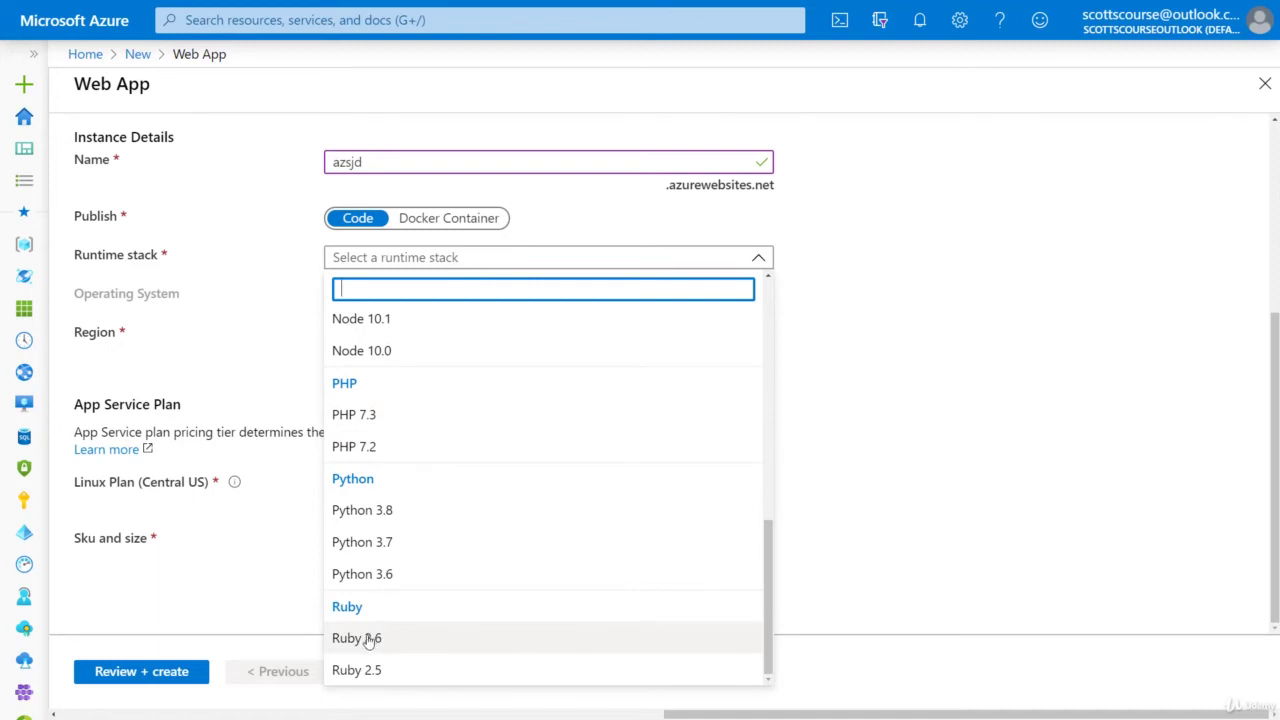
scroll(368, 635, up, 10)
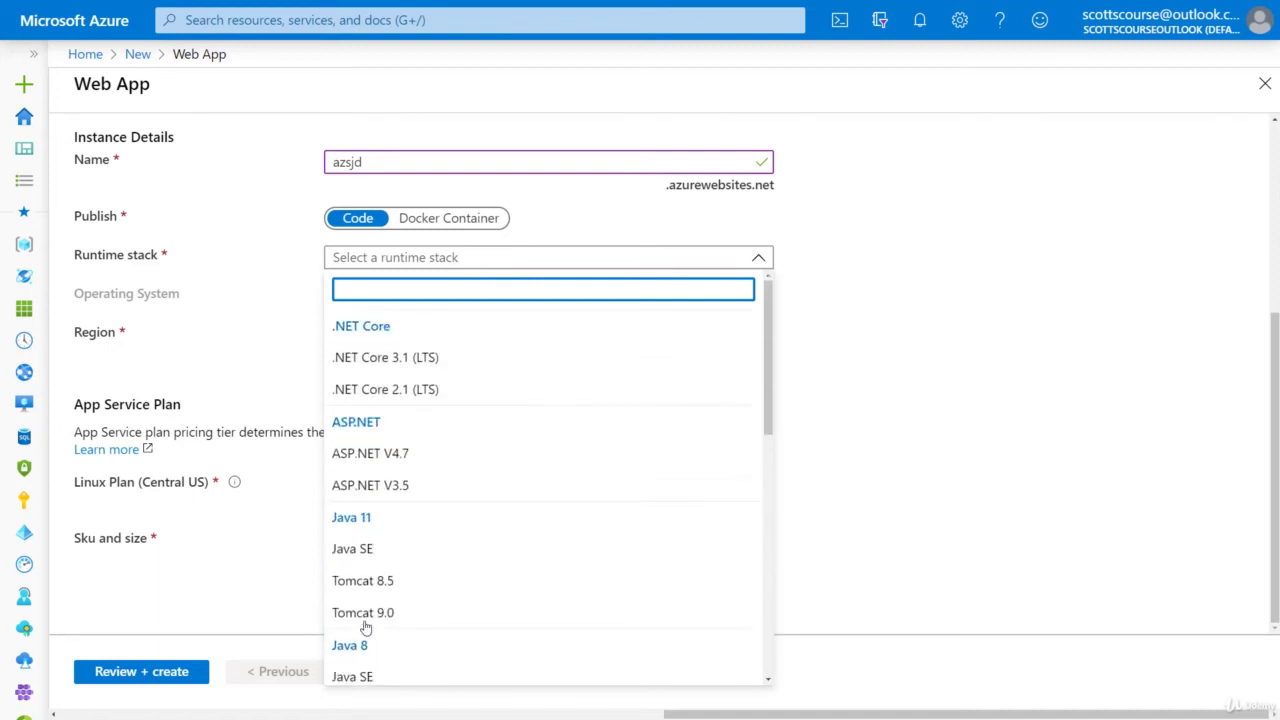
click(369, 460)
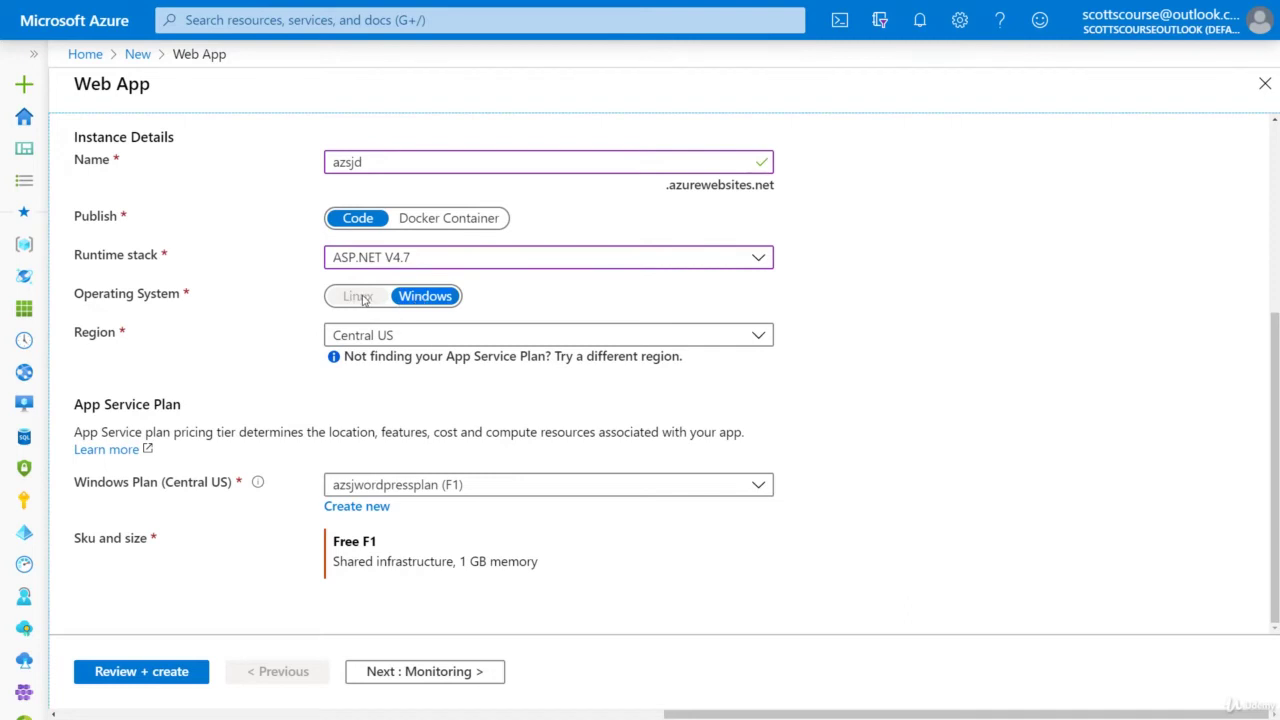
click(760, 485)
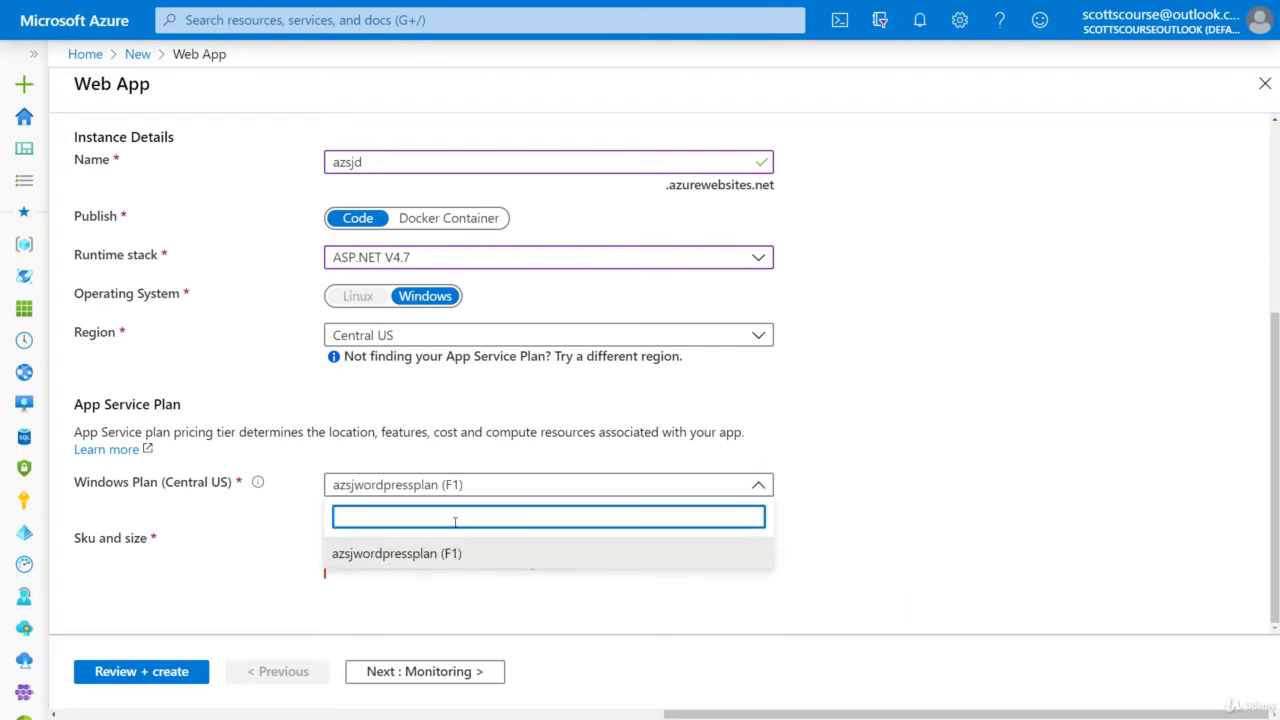
Set the runtime stack to .NET Core 3.1 (LTS) and choose the azsjdappplan (B1) Linux plan
click(455, 263)
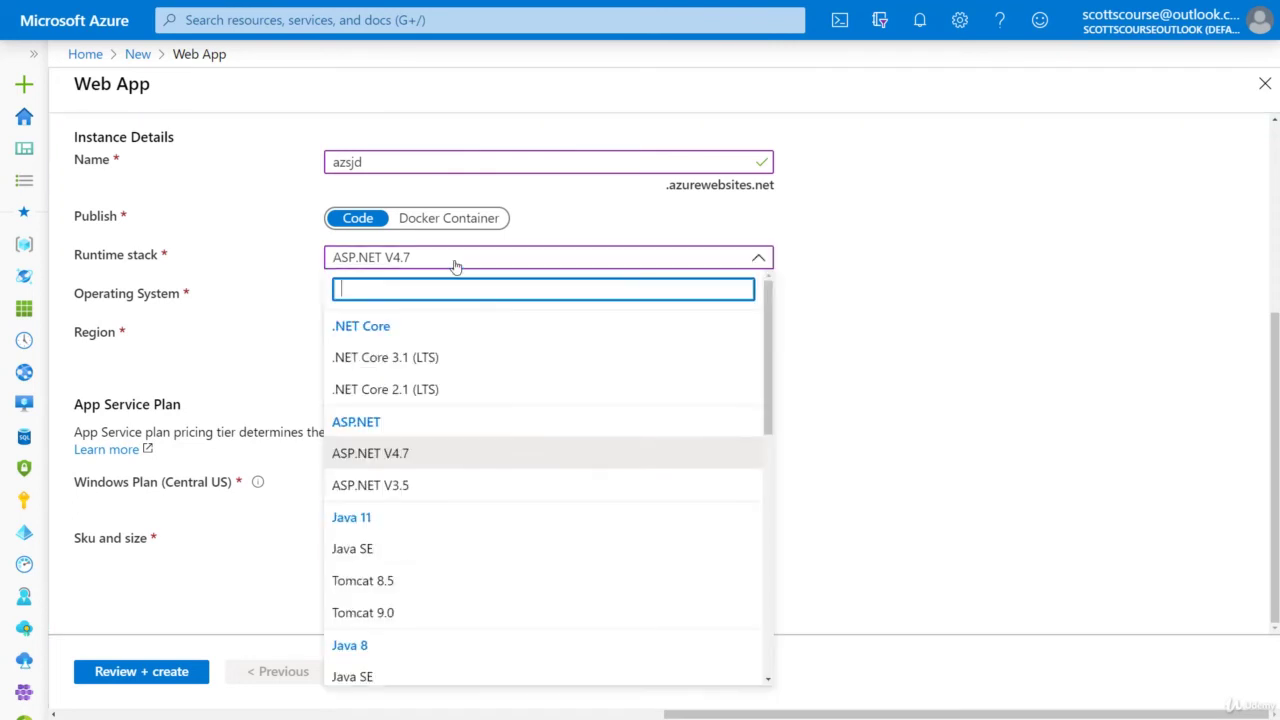
click(385, 358)
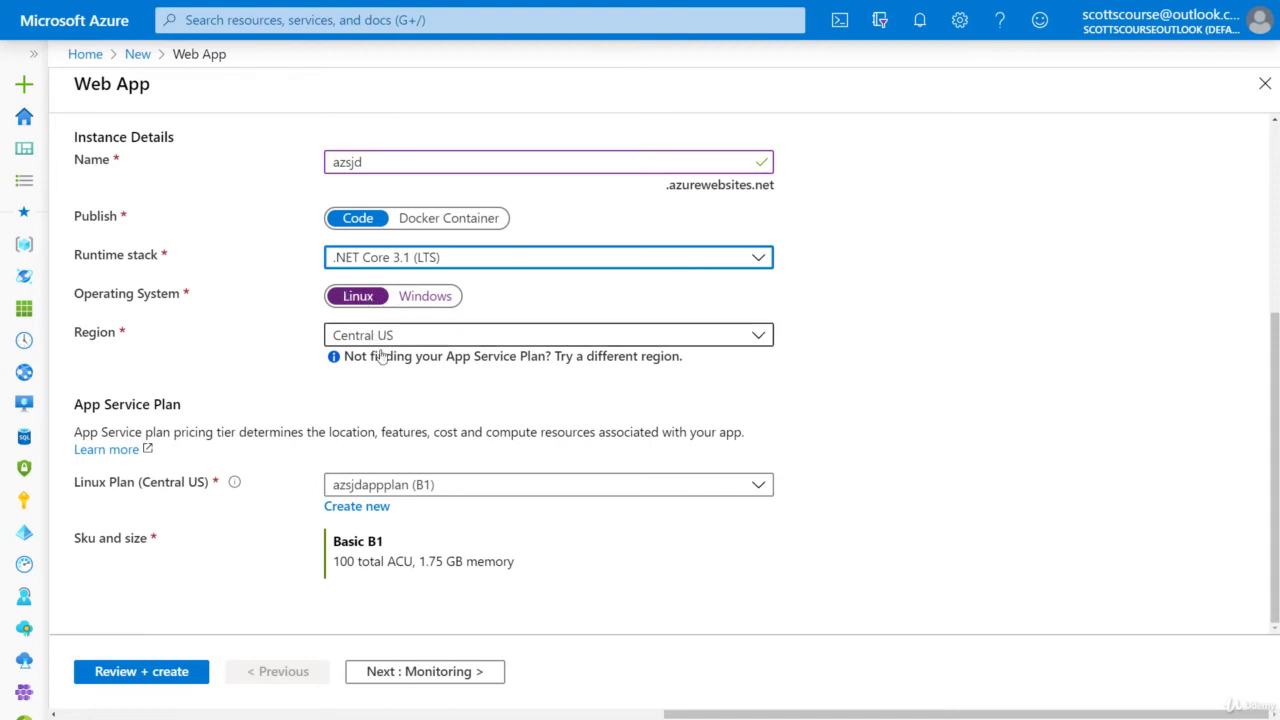
click(441, 488)
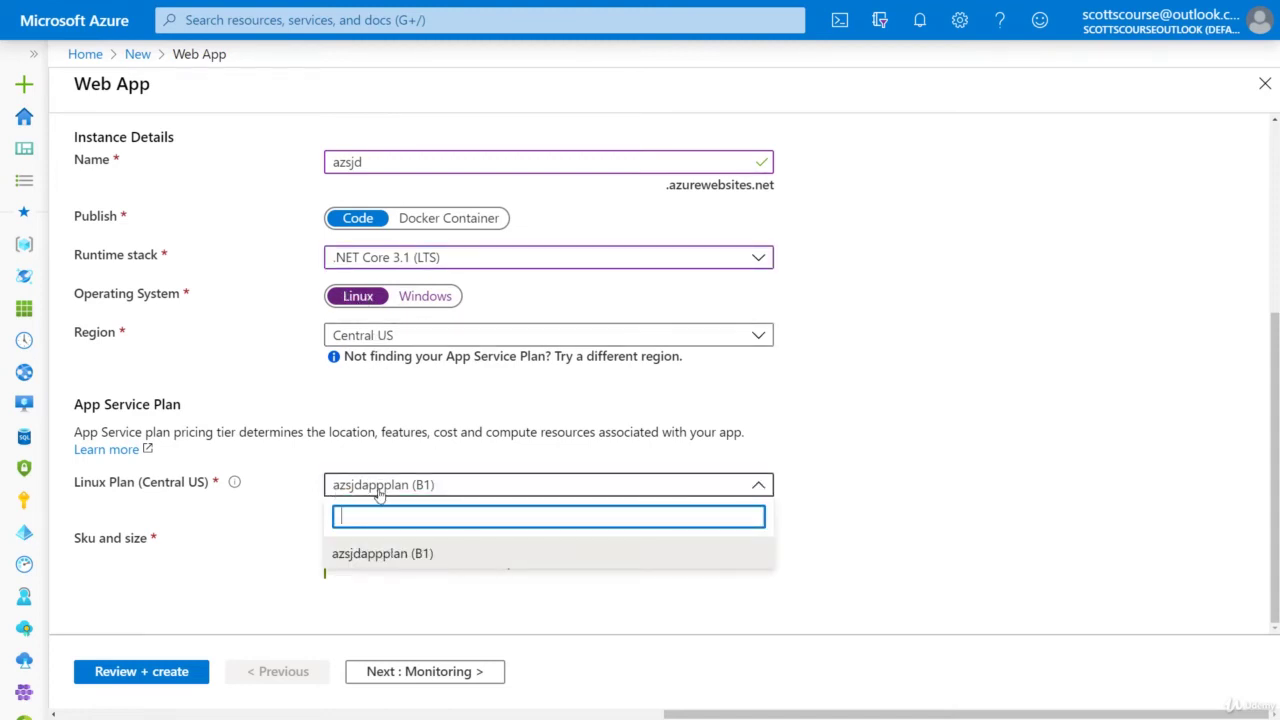
click(394, 553)
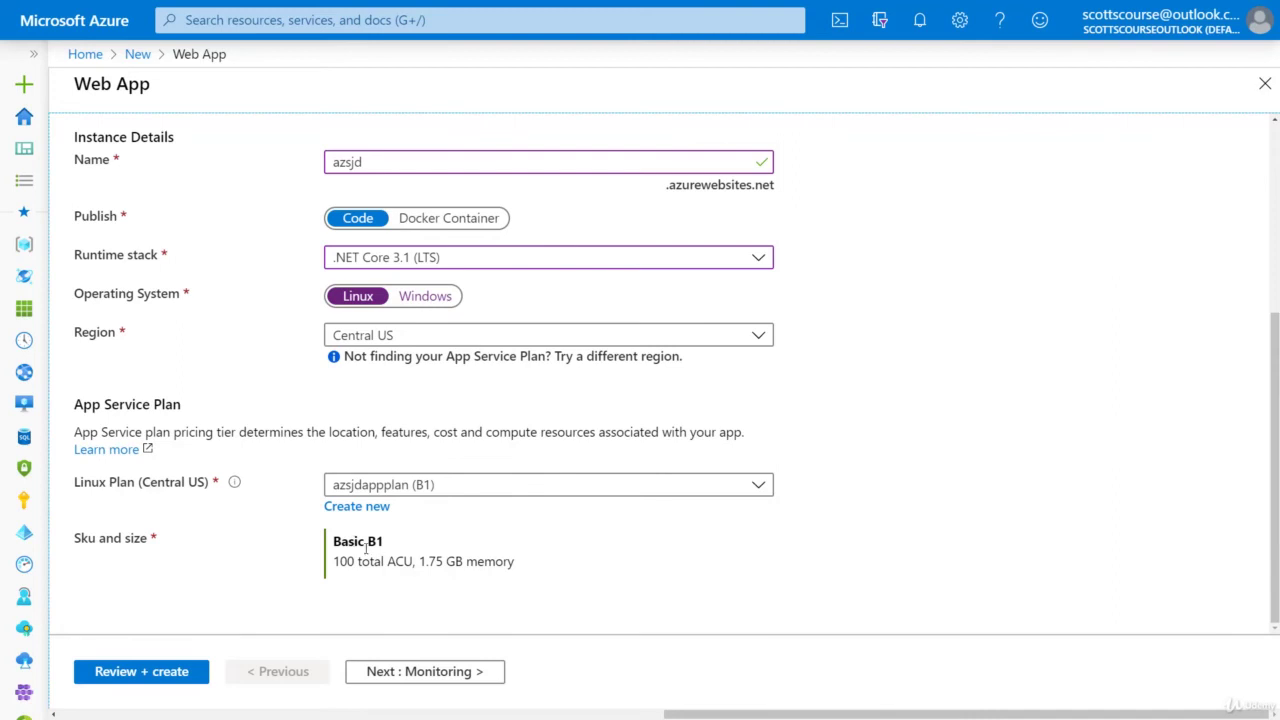
Proceed through the monitoring and tags settings with their defaults to the web app's final review
click(428, 671)
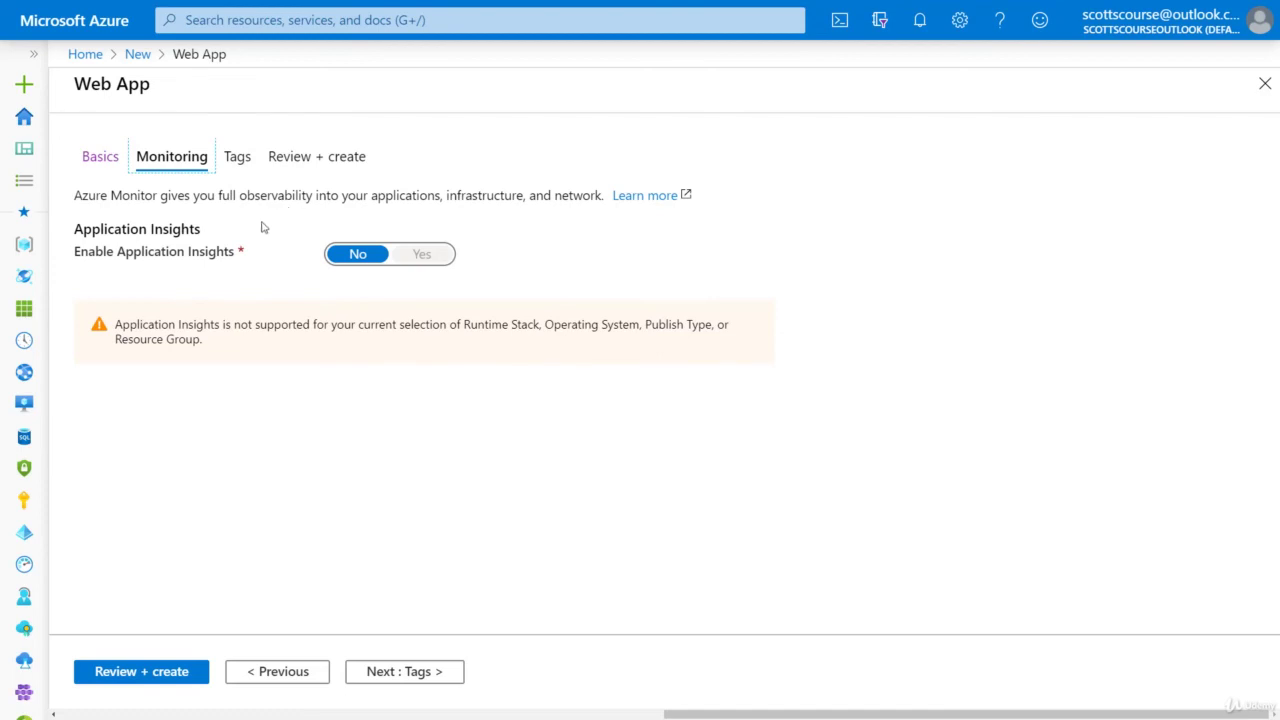
click(393, 683)
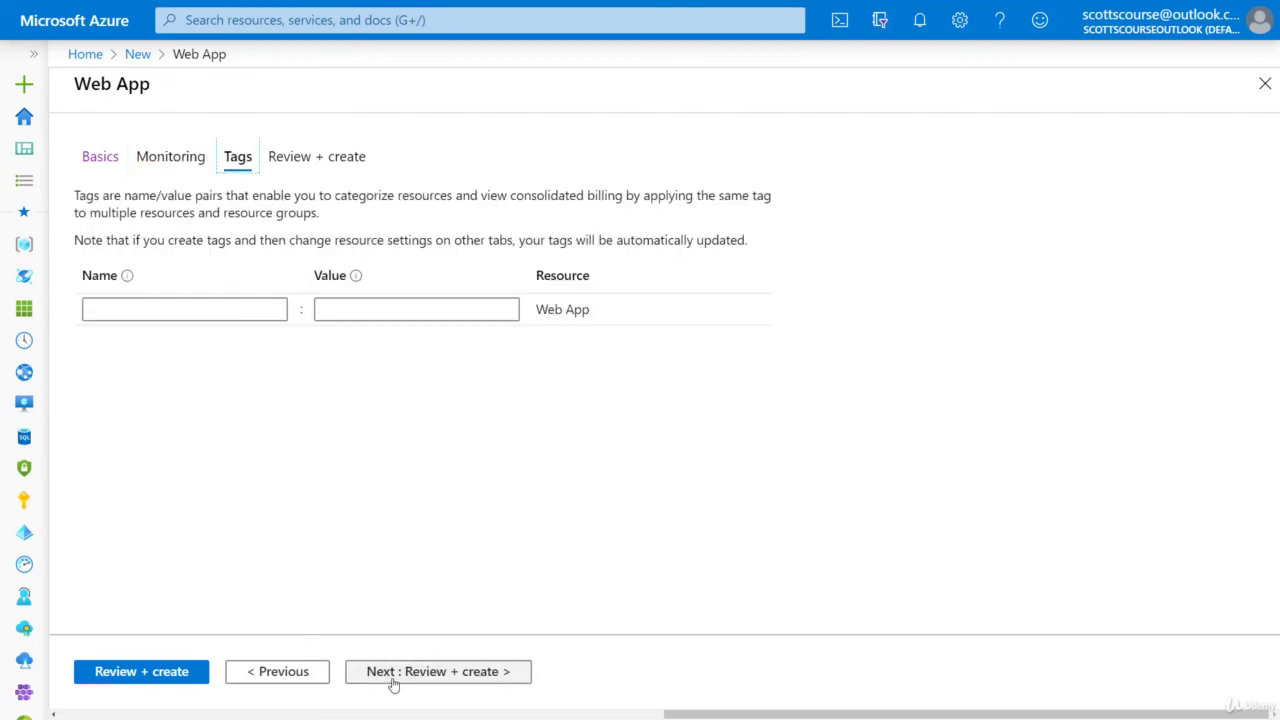
click(460, 683)
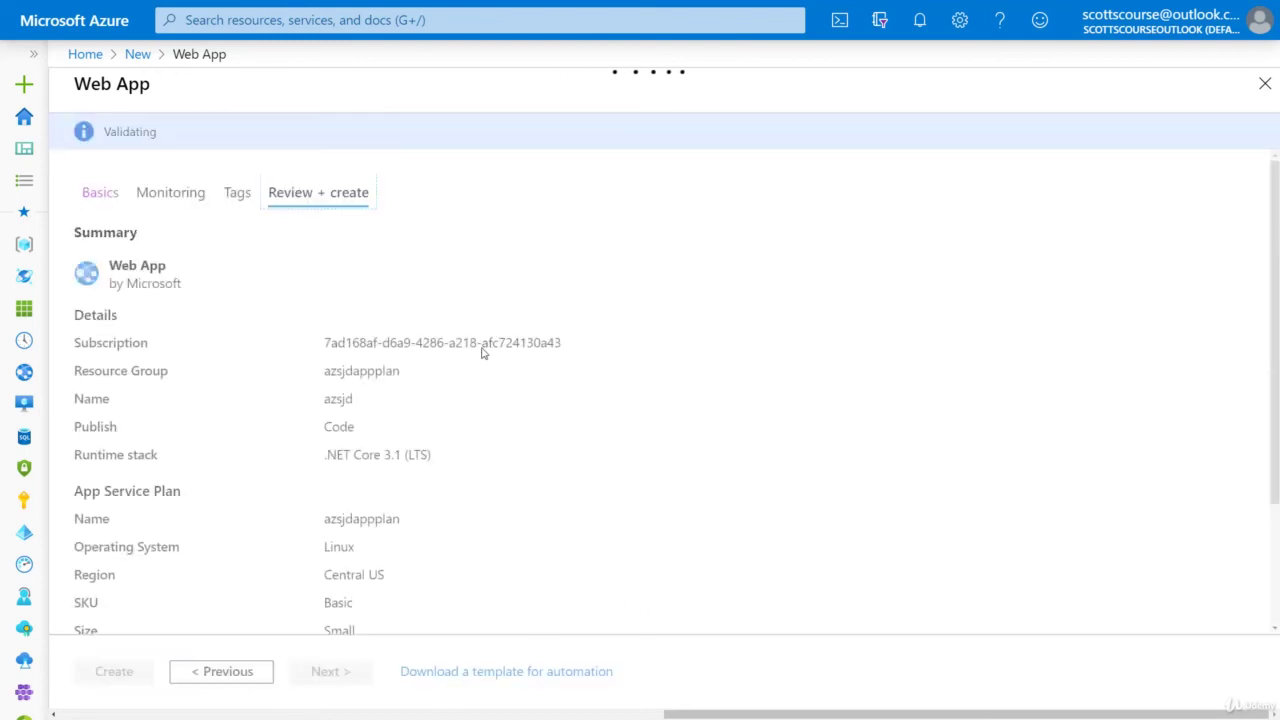
Review the web app's summary, including its App Service plan, and submit it for creation
scroll(514, 260, down, 2)
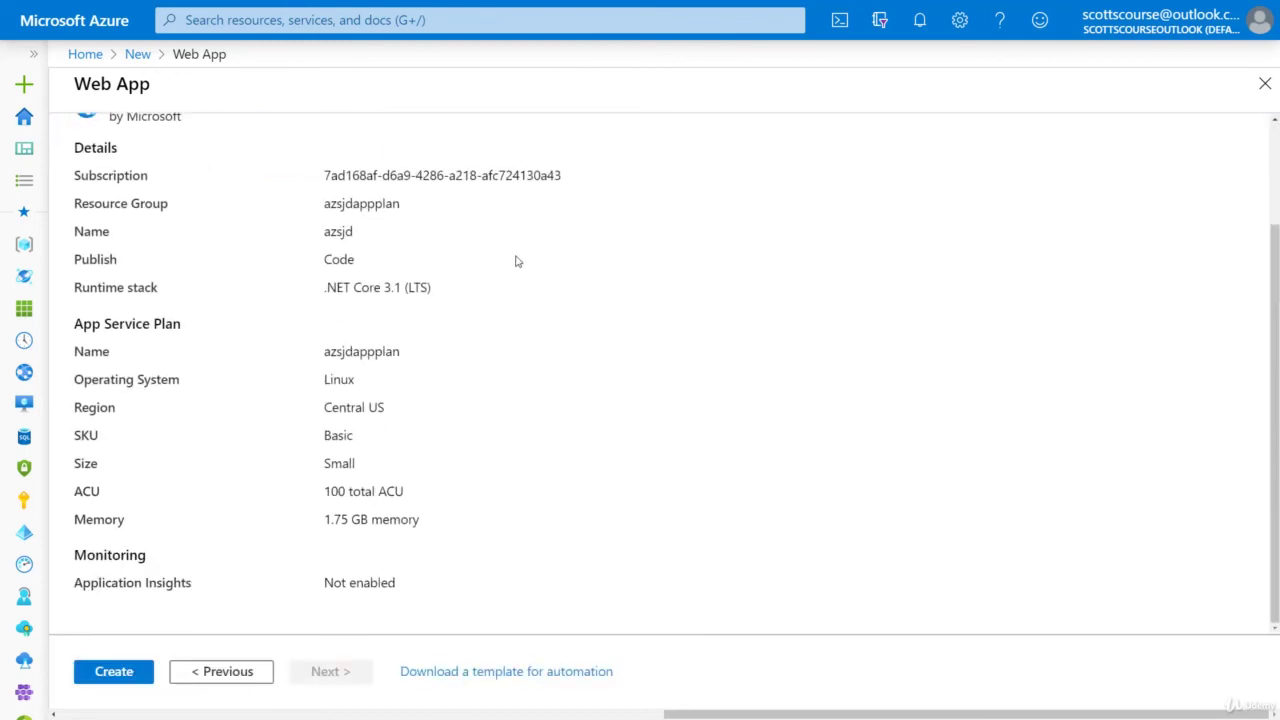
scroll(450, 437, up, 2)
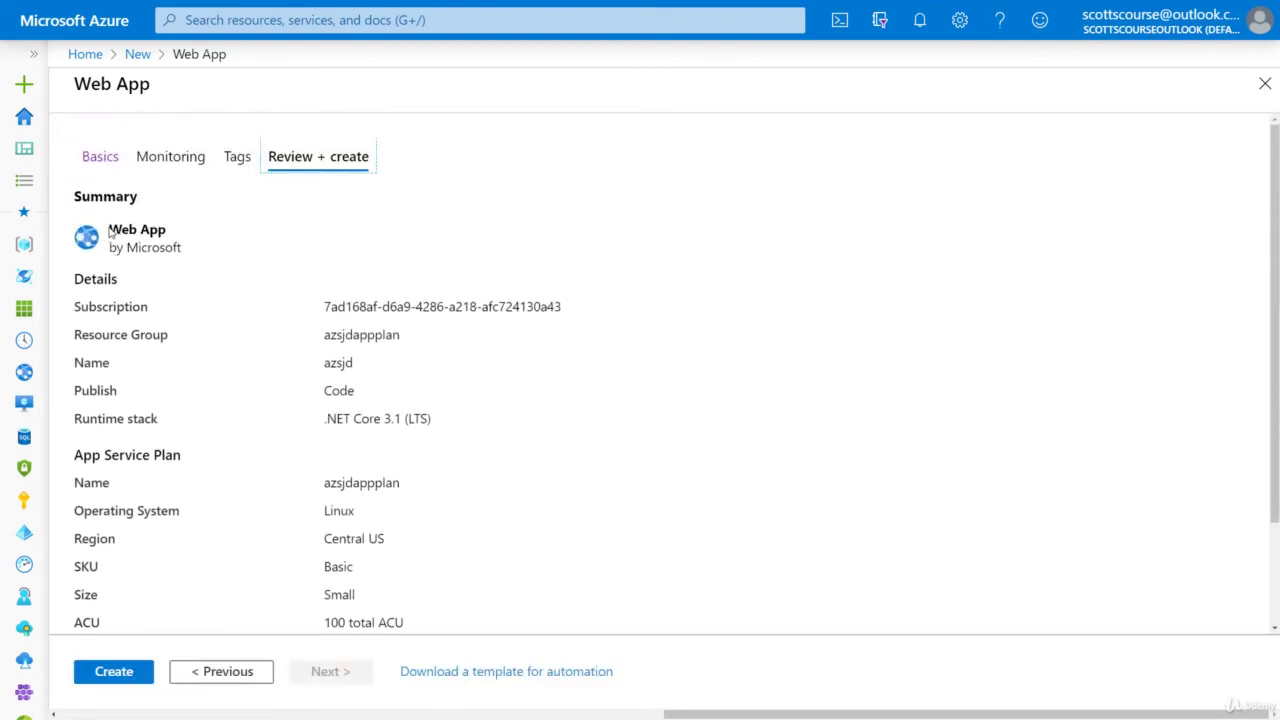
scroll(320, 326, down, 2)
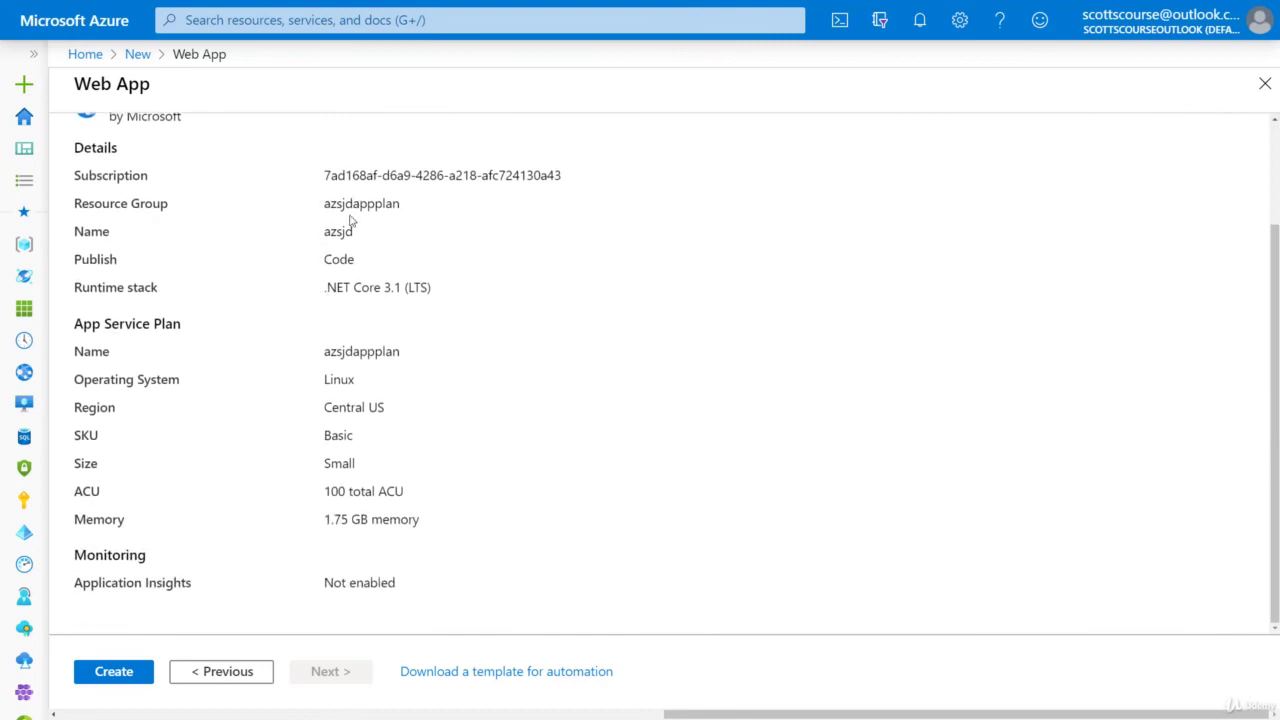
double_click(363, 351)
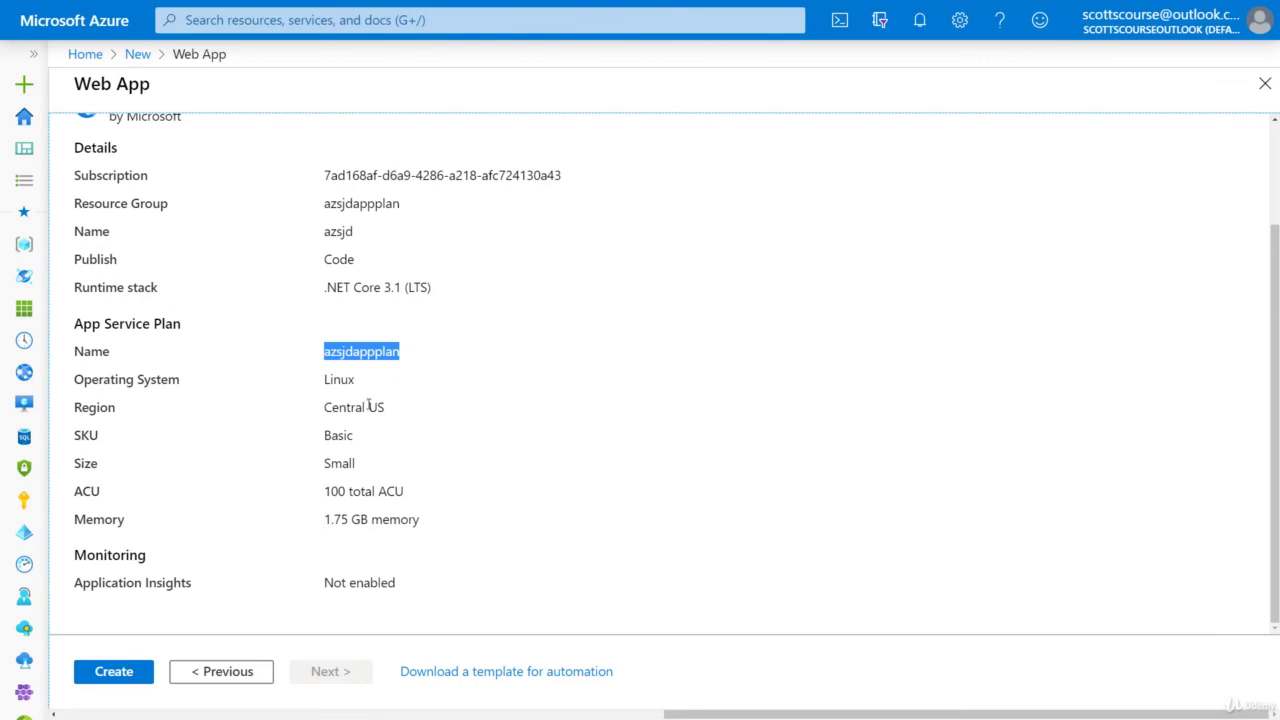
scroll(368, 407, up, 2)
click(114, 671)
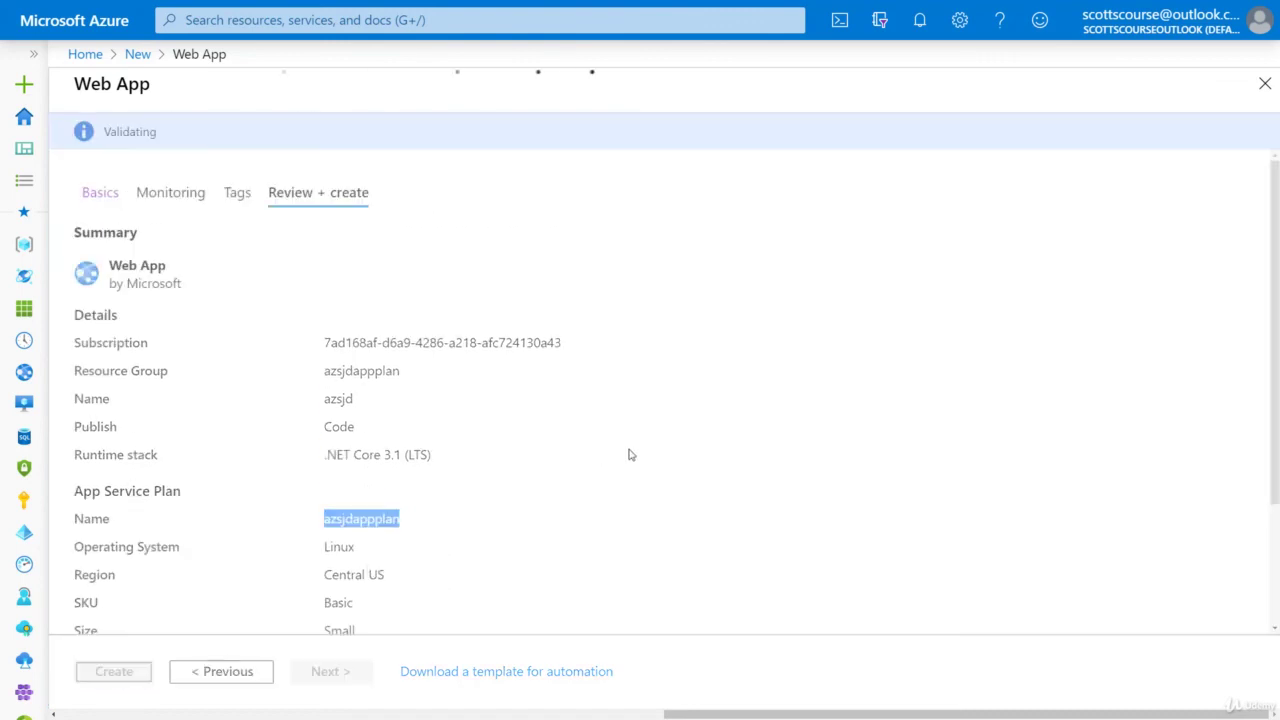